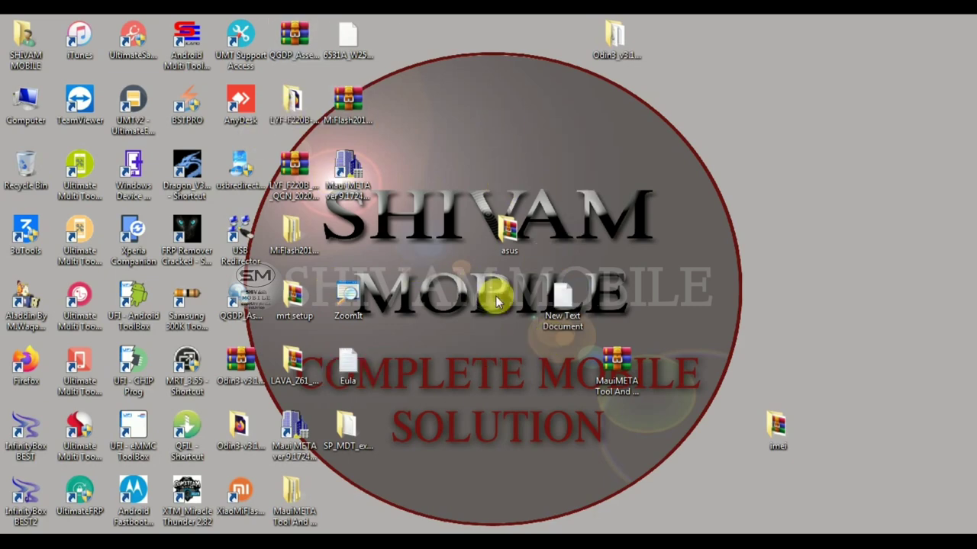
right_click(544, 136)
left_click(582, 176)
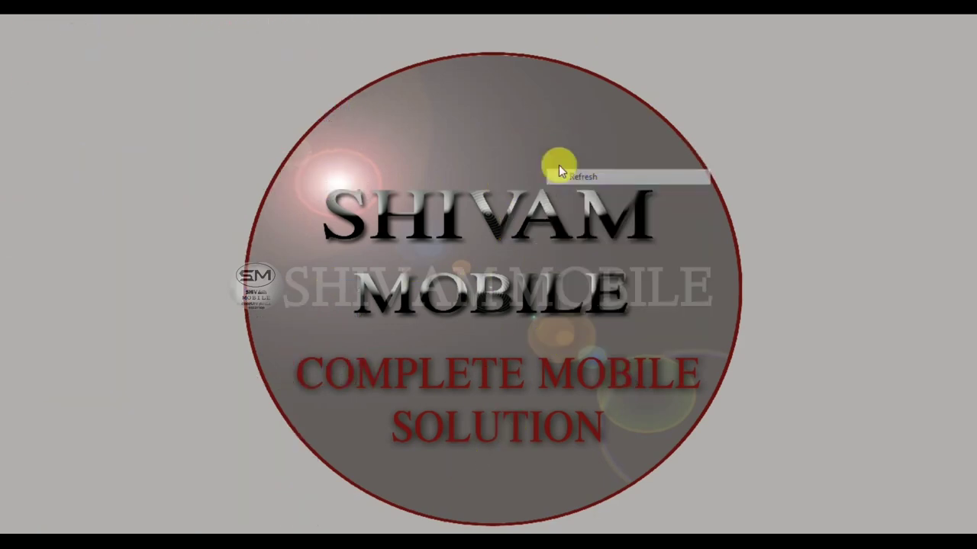
left_click_drag(595, 153, 476, 273)
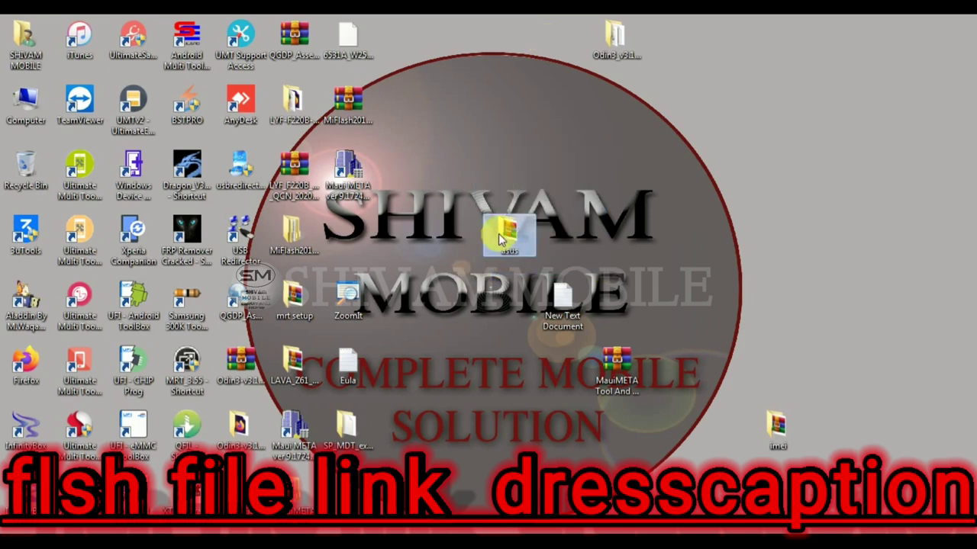
right_click(746, 200)
left_click(778, 241)
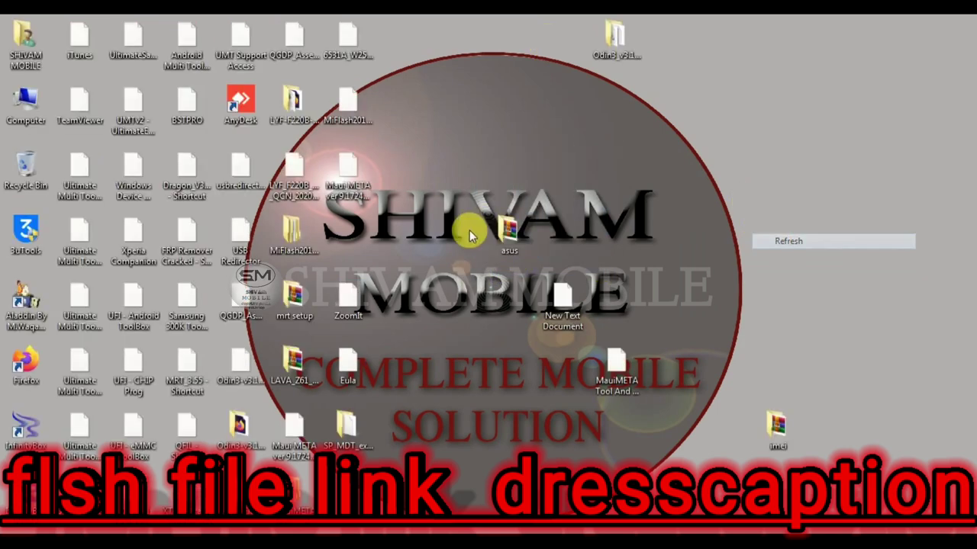
- Open the asus folder on the desktop and examine the files inside the WW_ZB601KL(ZB602KL) firmware folder
double_click(508, 229)
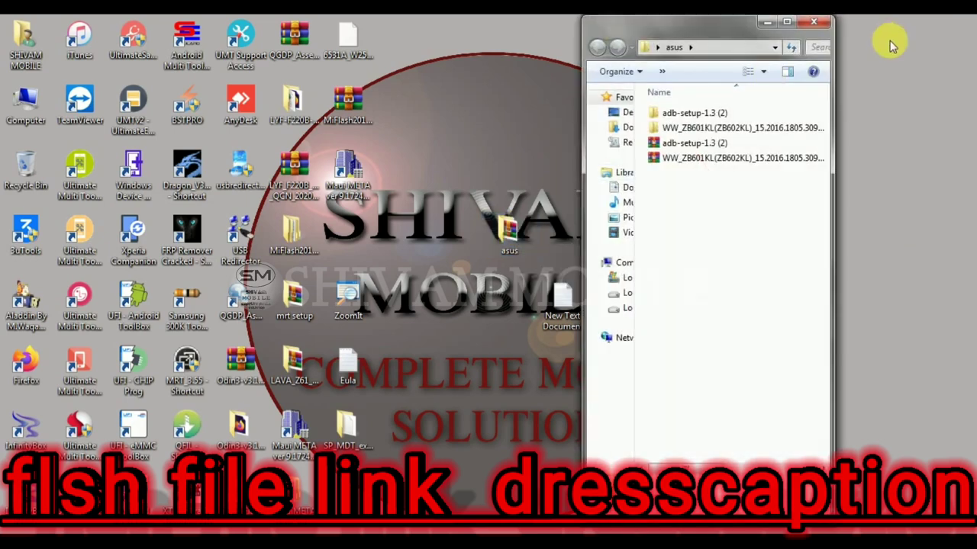
left_click_drag(733, 31, 496, 38)
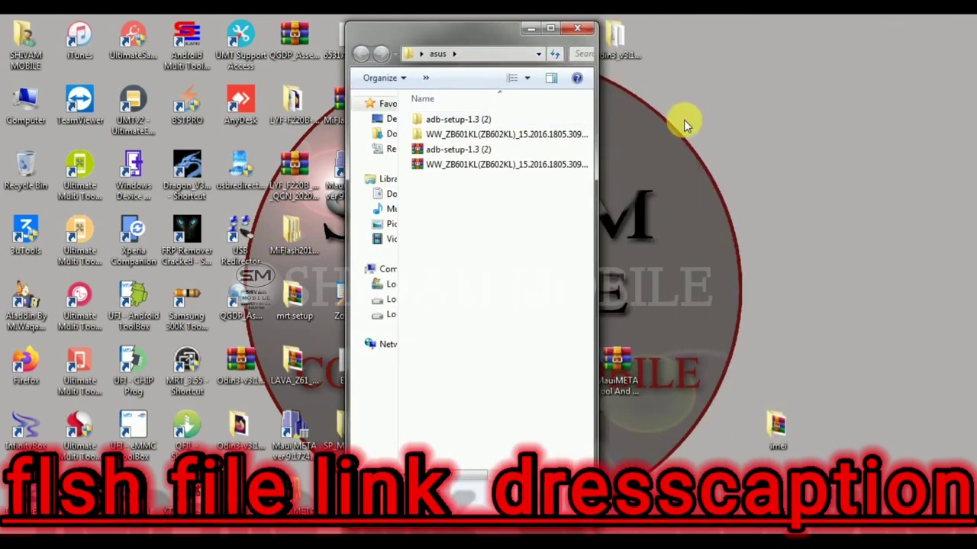
double_click(441, 135)
double_click(449, 127)
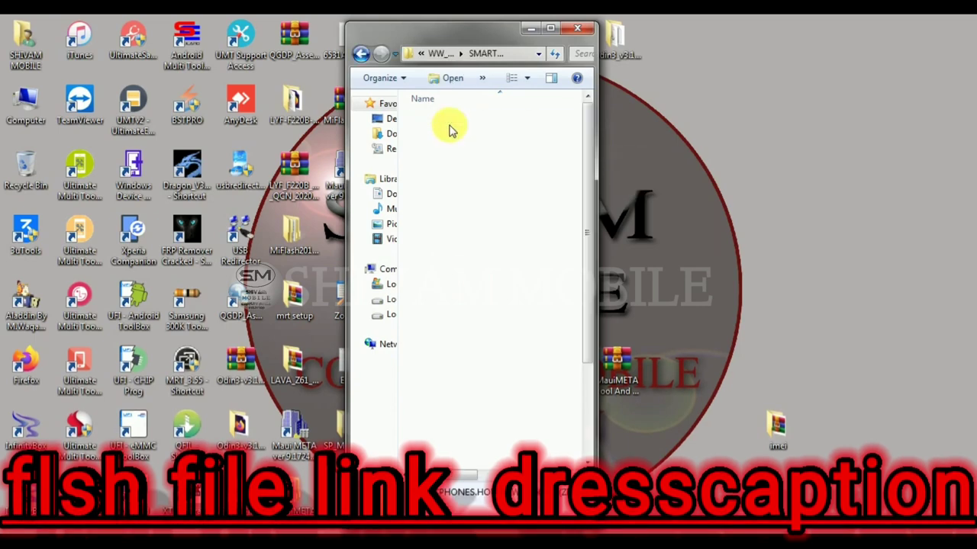
scroll(481, 418, "down", 3)
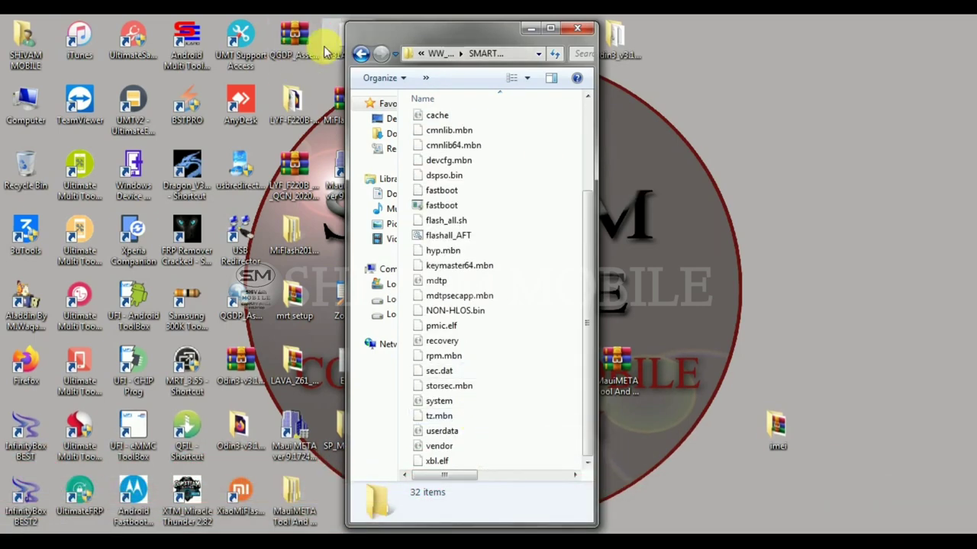
left_click(361, 54)
left_click(361, 54)
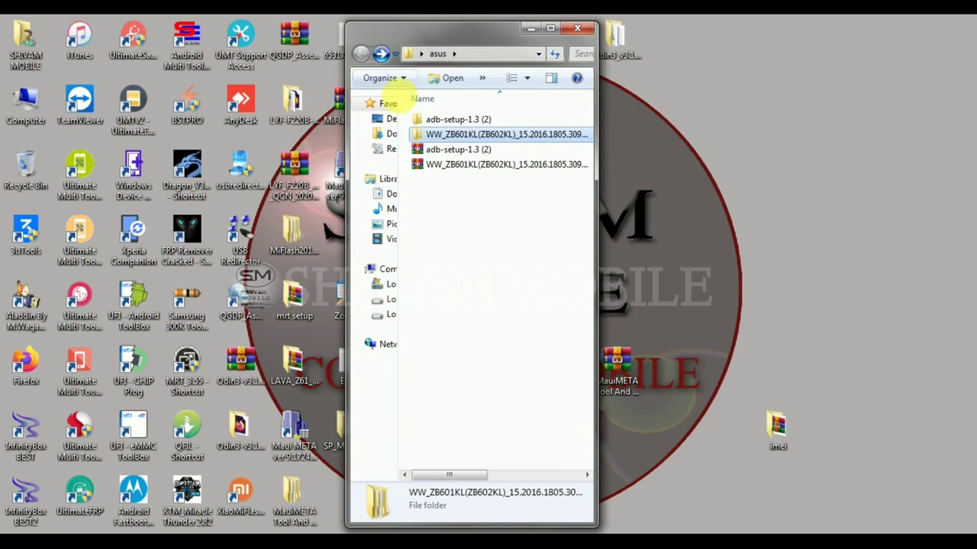
- Launch the adb-setup-1.3(1) installer from the adb-setup-1.3 (2) folder
double_click(449, 120)
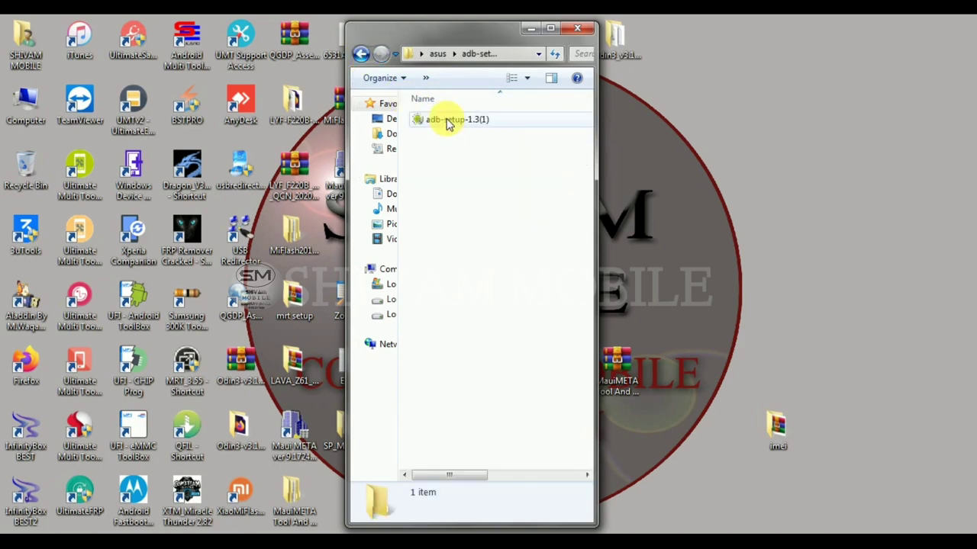
left_click(448, 122)
double_click(448, 122)
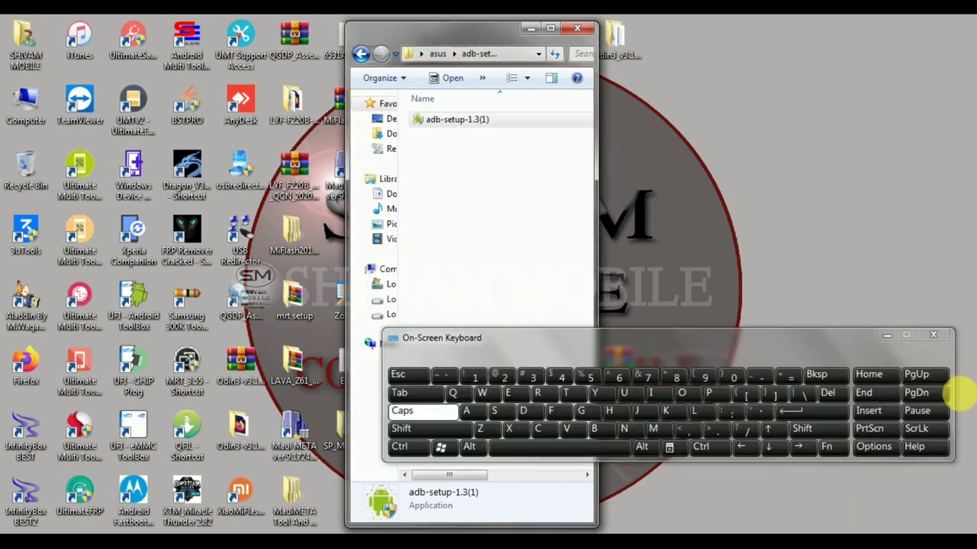
left_click(932, 335)
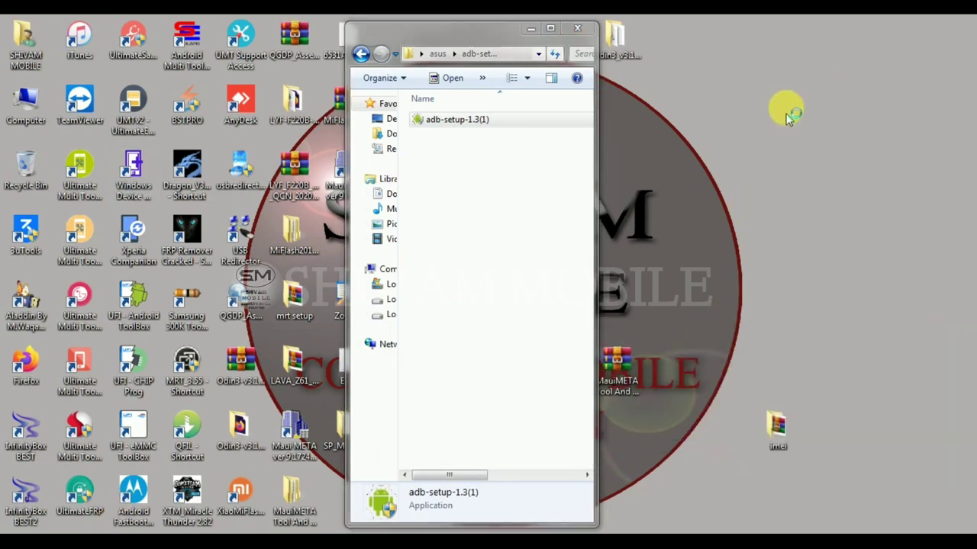
right_click(813, 58)
left_click(837, 93)
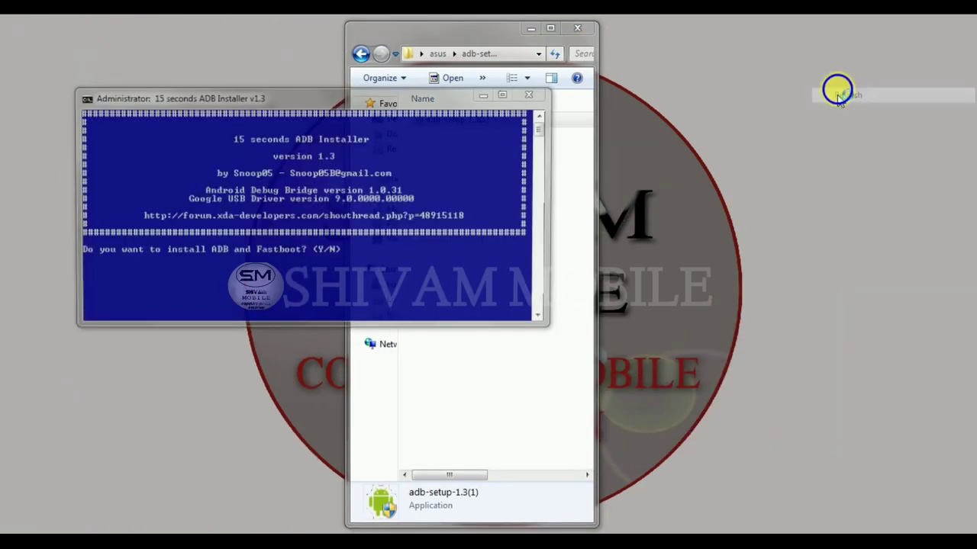
right_click(824, 90)
left_click(835, 131)
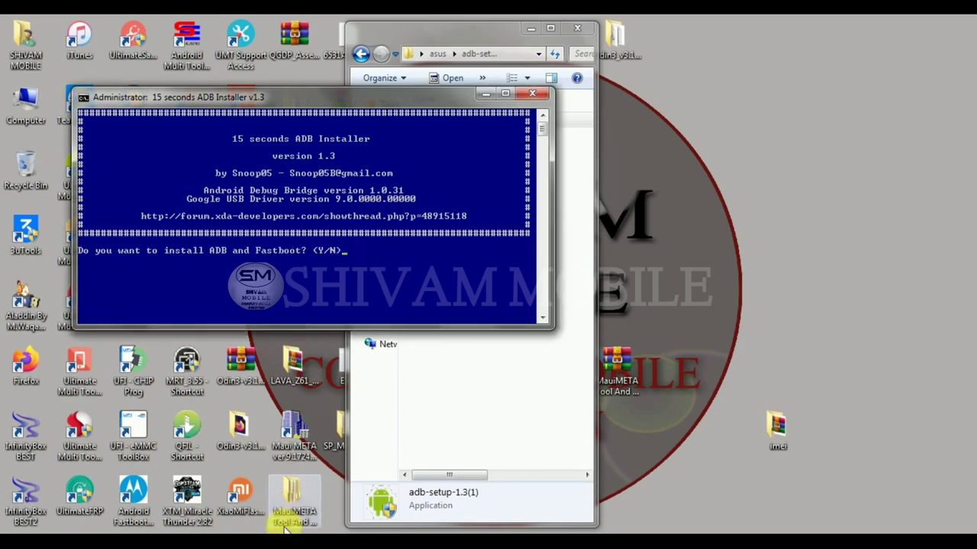
- Answer Y to installing ADB and Fastboot and Y to installing ADB system-wide, using the on-screen keyboard
left_click(260, 532)
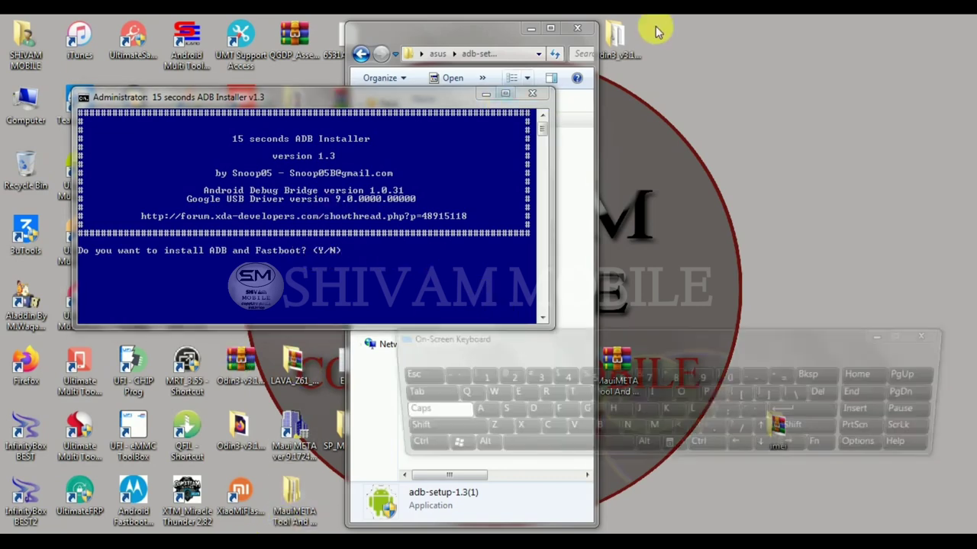
left_click_drag(625, 338, 625, 376)
left_click(343, 244)
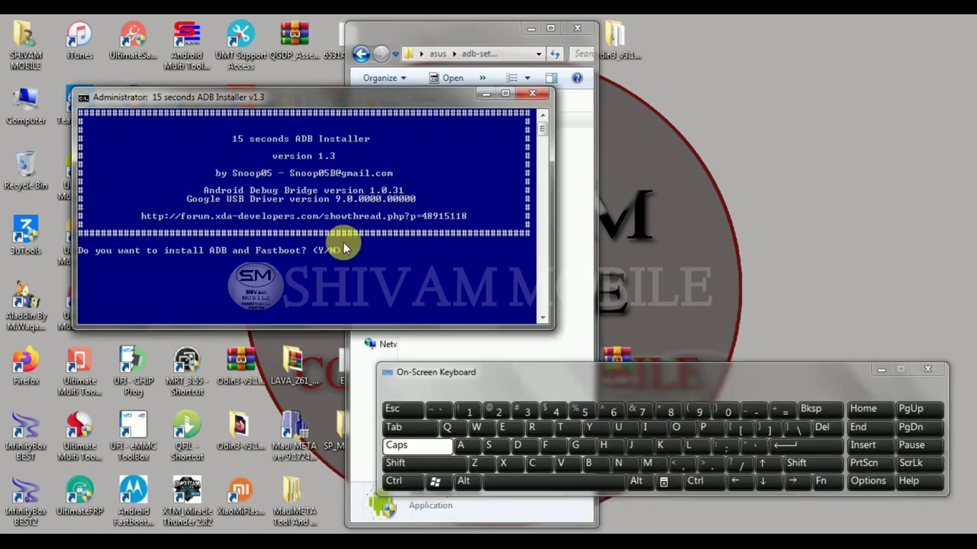
left_click(592, 428)
left_click(818, 449)
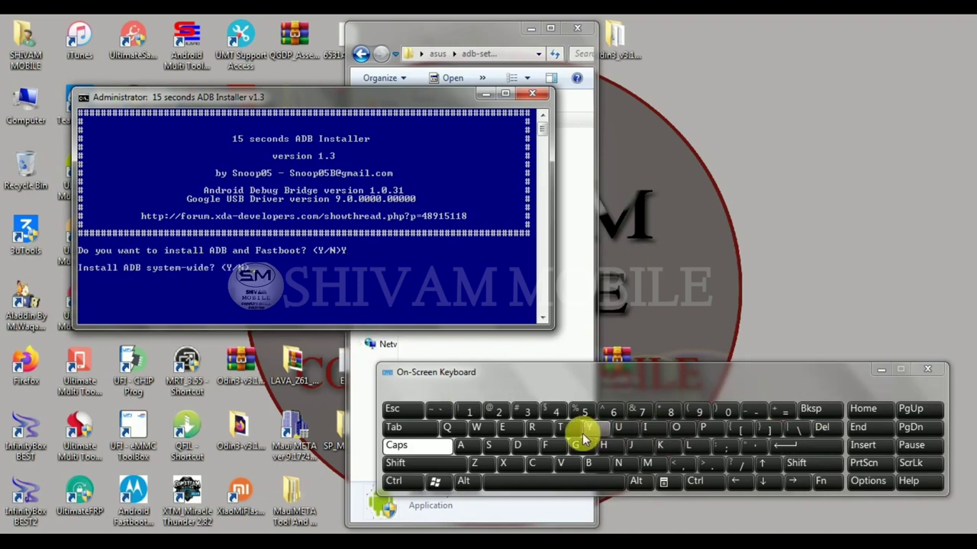
left_click(585, 431)
left_click(811, 446)
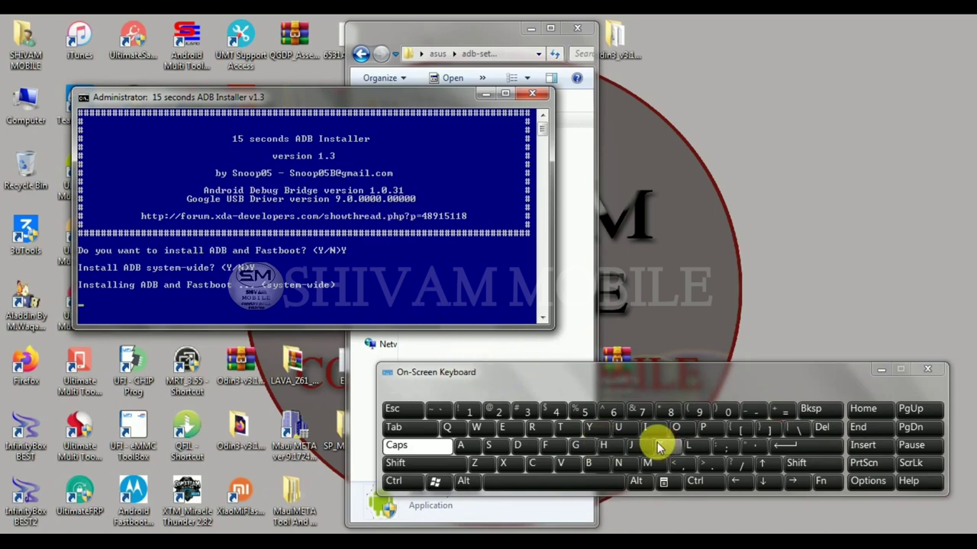
- Answer Y to the device driver installation question in the ADB installer
left_click(590, 429)
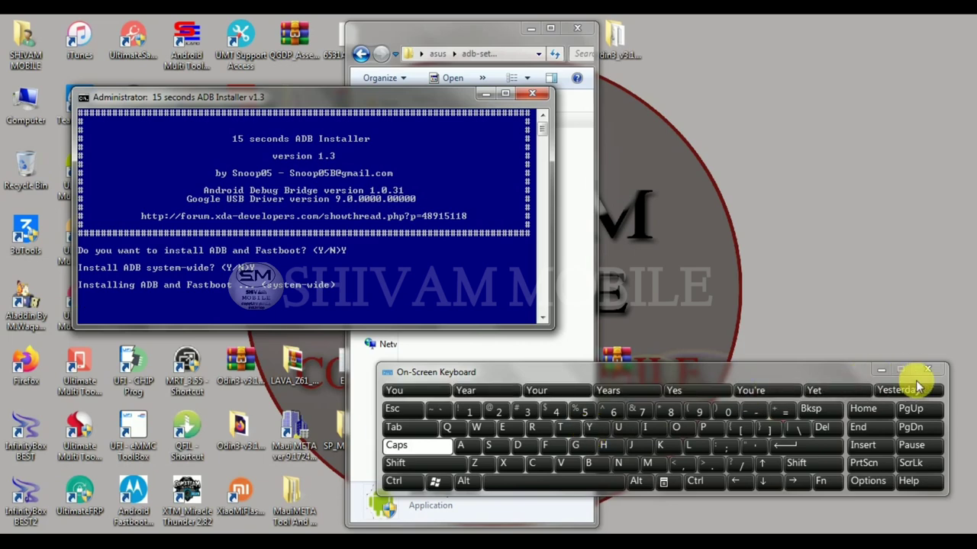
left_click(880, 369)
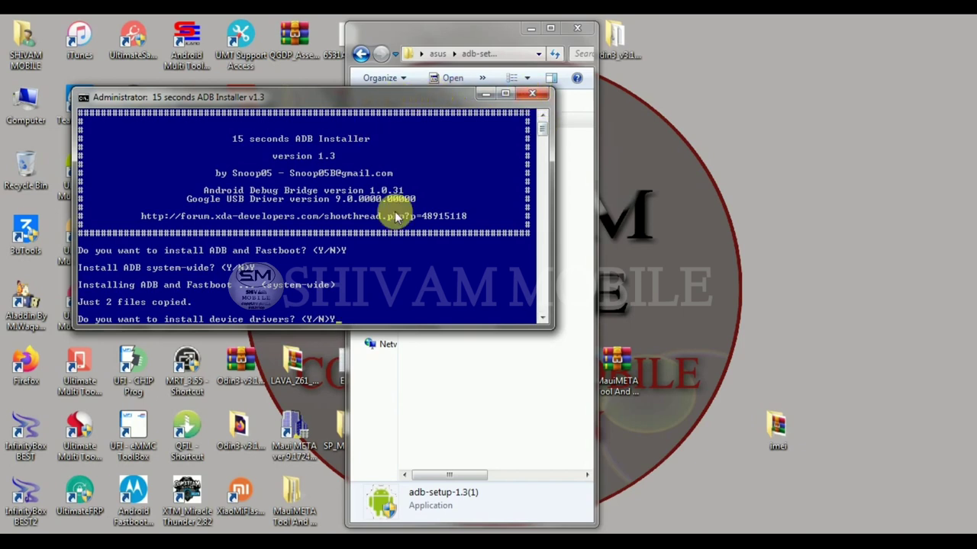
mouse_move(538, 118)
left_mouse_down()
mouse_move(556, 164)
mouse_move(551, 119)
left_mouse_up()
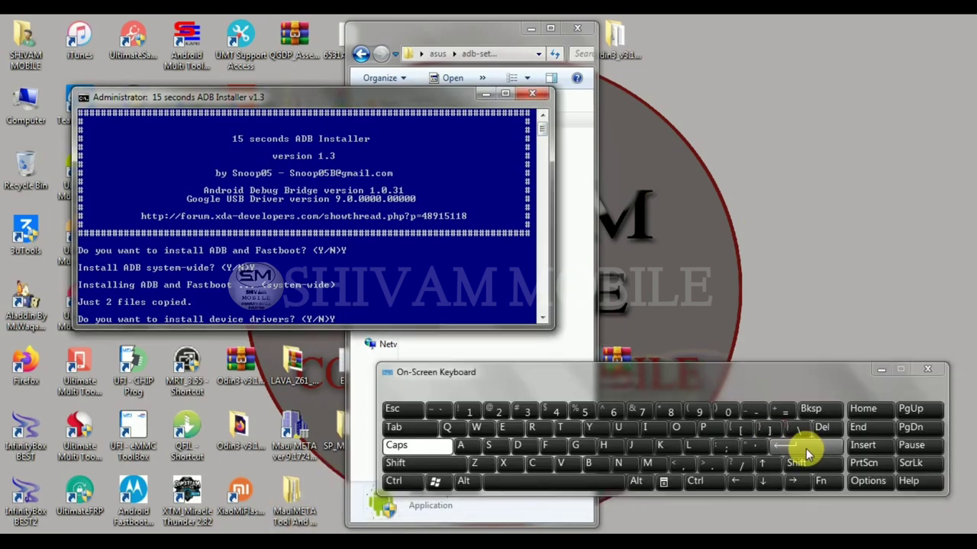
left_click(805, 445)
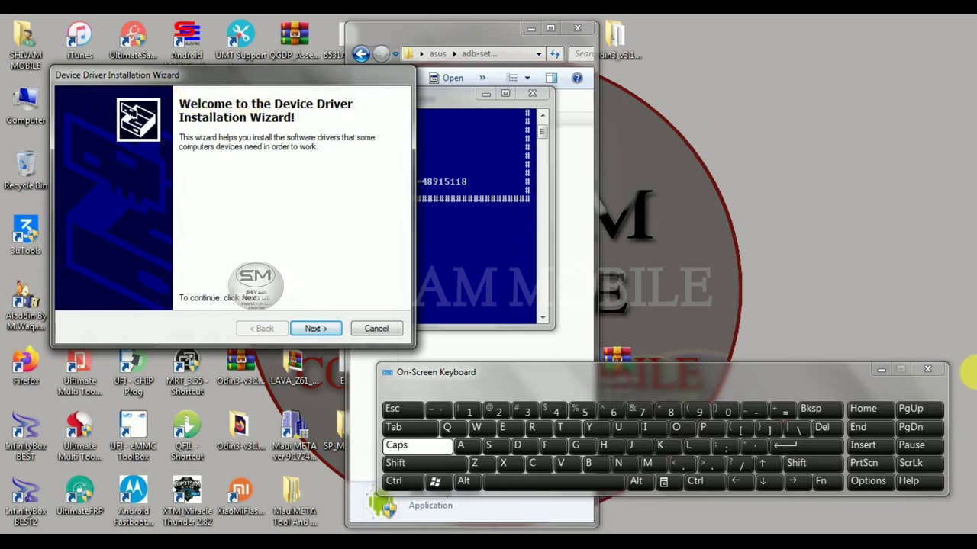
- Run the Device Driver Installation Wizard through to the end and close it
left_click(879, 370)
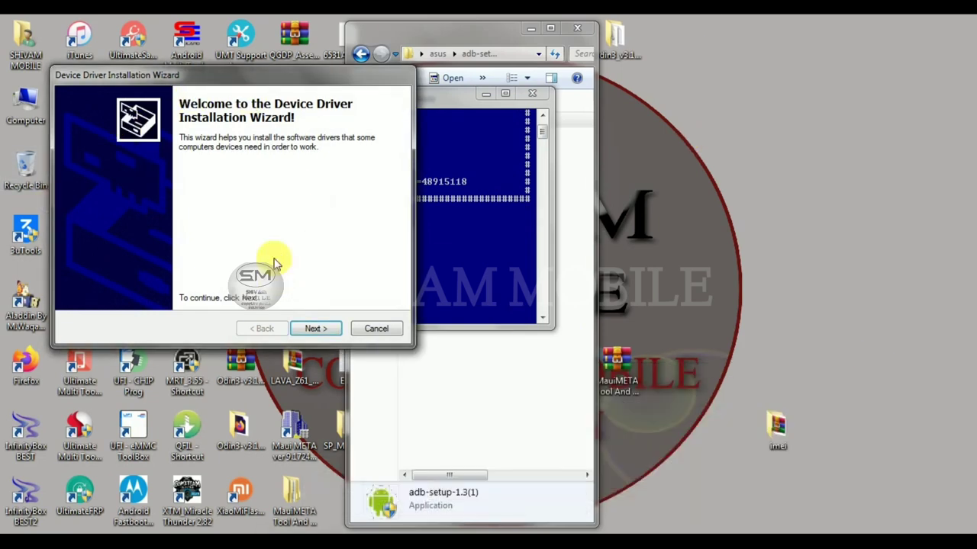
left_click(316, 328)
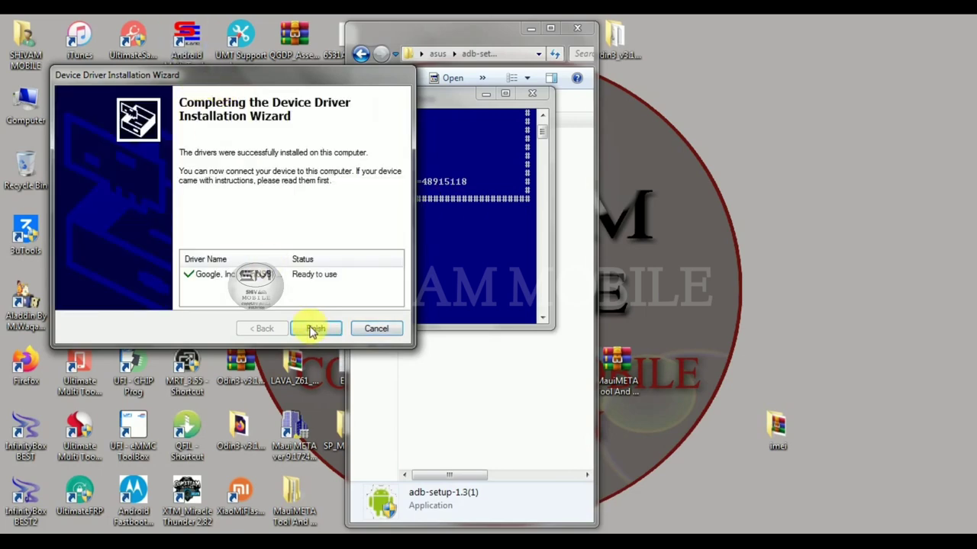
left_click(315, 328)
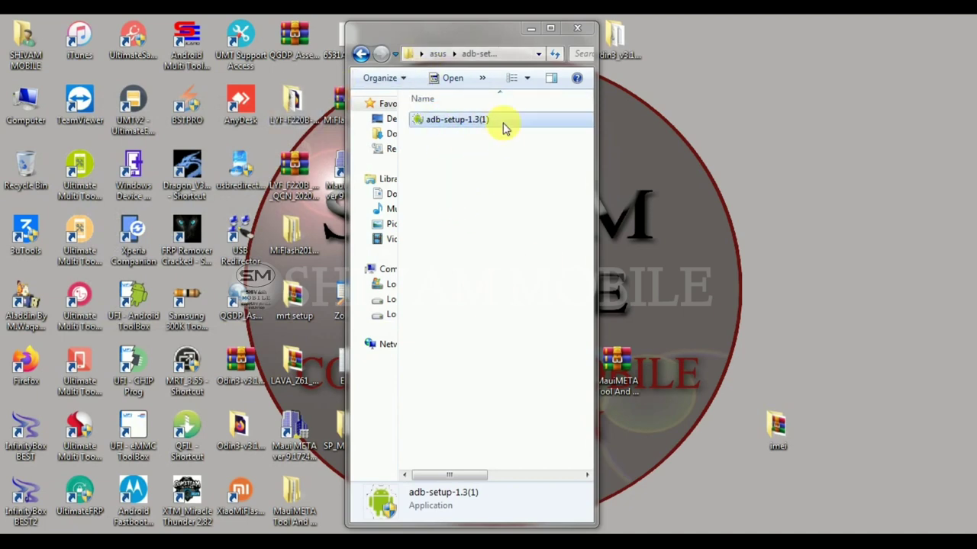
- Open the firmware subfolder within the asus folder's WW_ZB601KL(ZB602KL) folder and select all of its files
left_click_drag(442, 37, 534, 28)
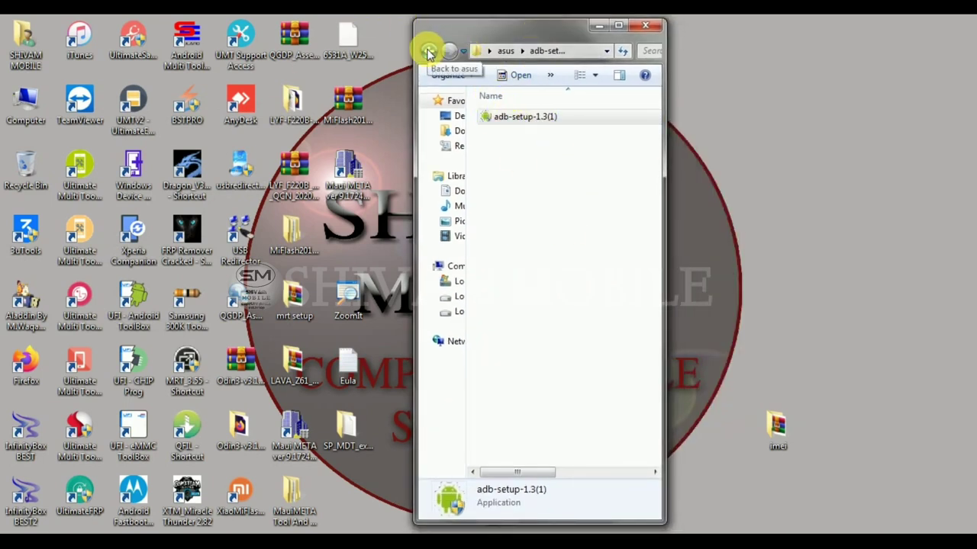
left_click(429, 51)
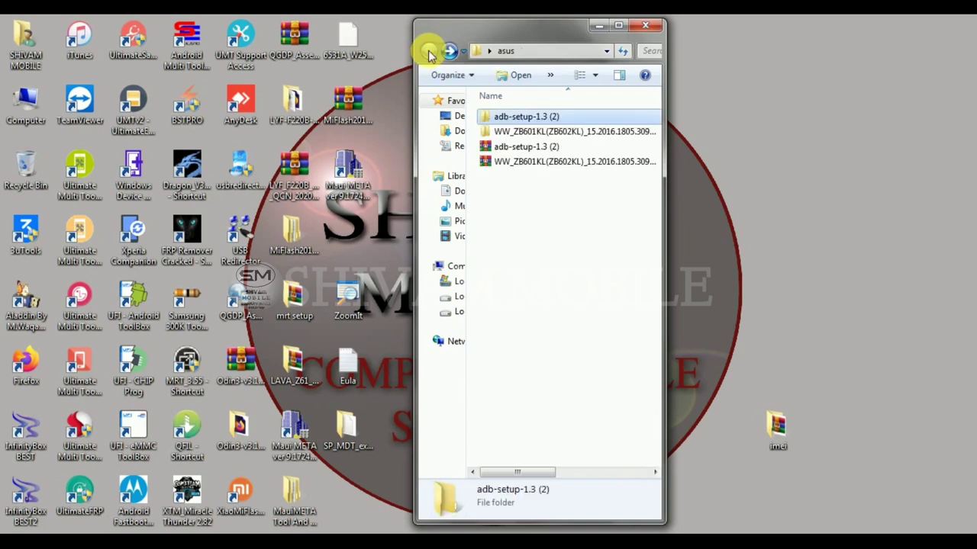
left_click(532, 135)
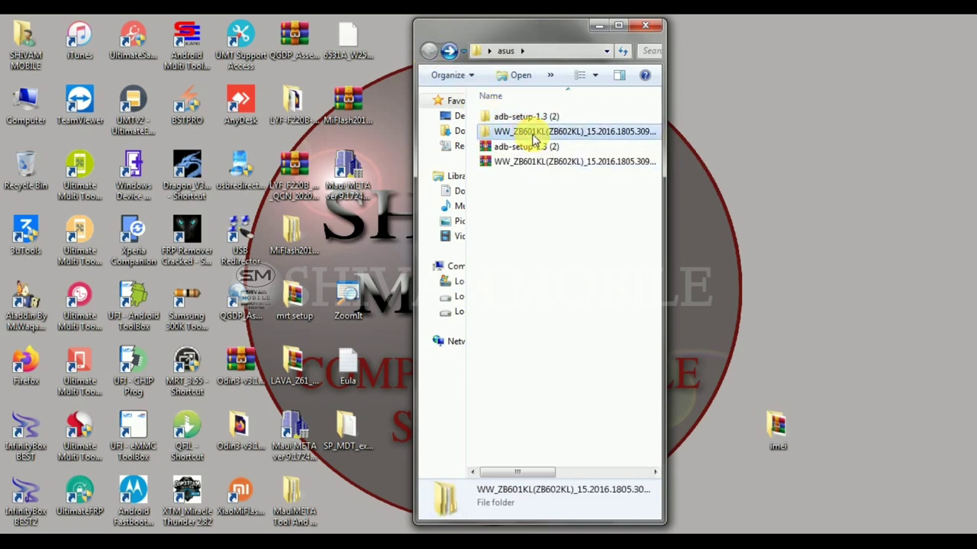
double_click(534, 135)
double_click(533, 122)
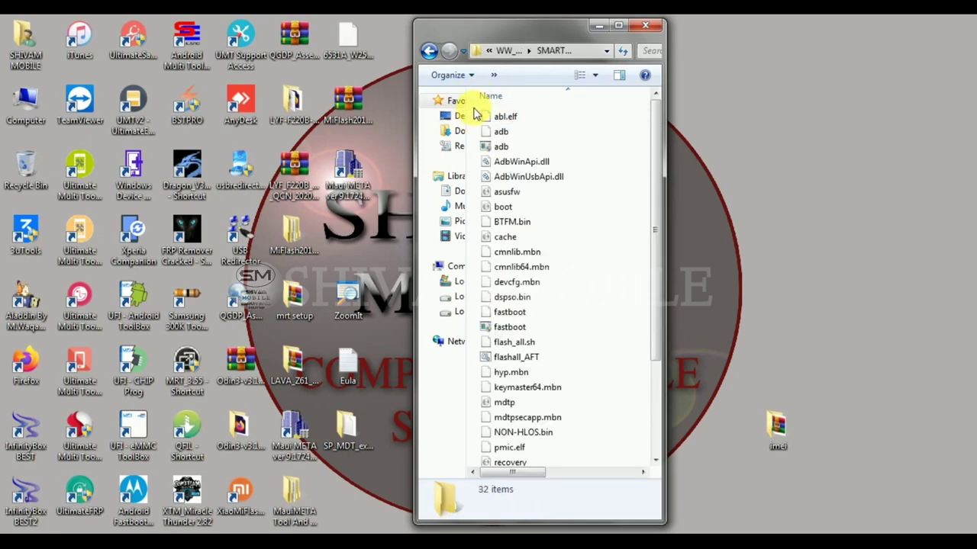
left_click_drag(475, 113, 534, 526)
right_click(538, 237)
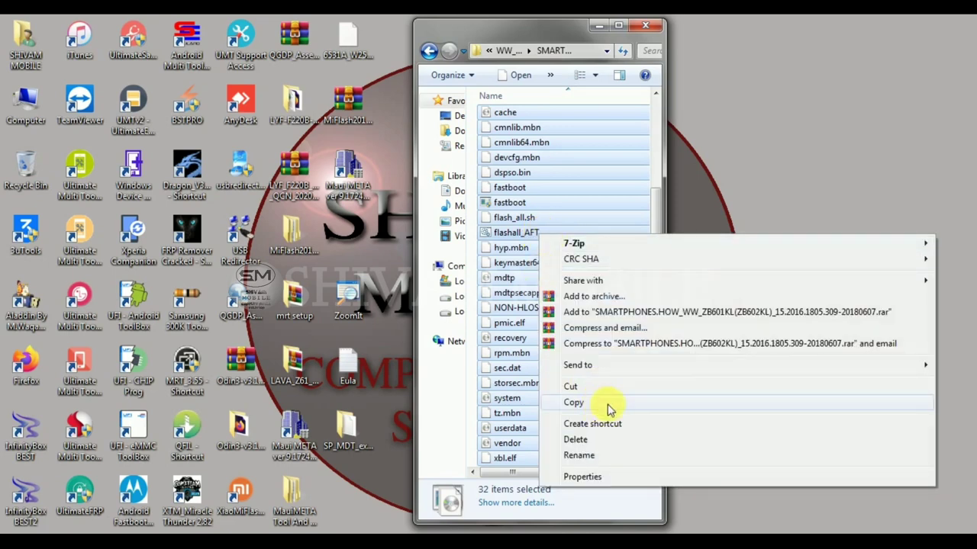
left_click(775, 87)
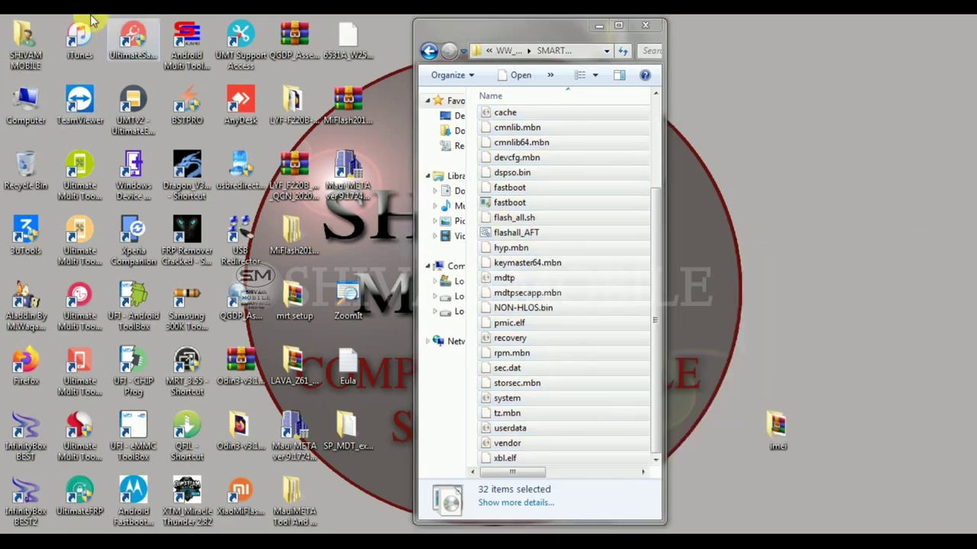
- Open Local Disk (C:) from Computer, locate the adb folder, and place the window beside the firmware window
double_click(25, 103)
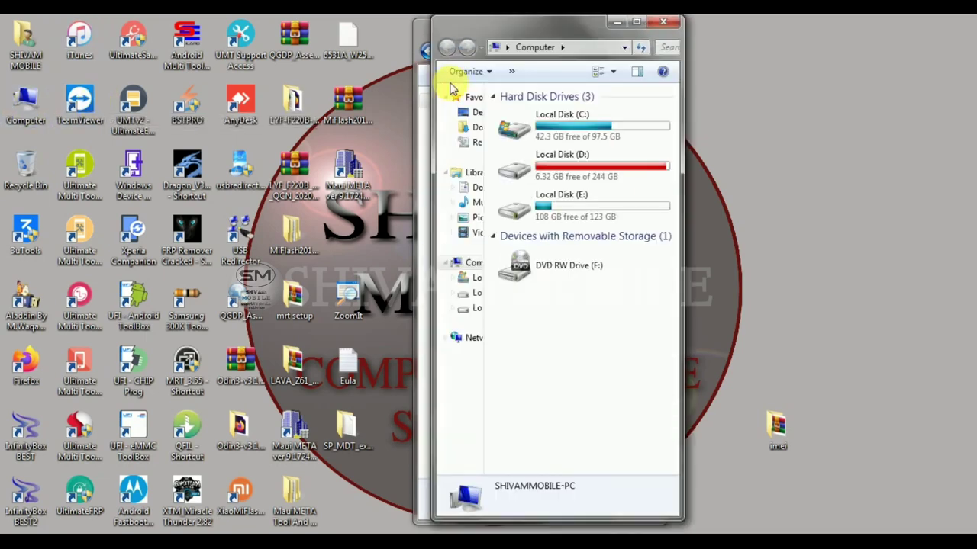
double_click(554, 131)
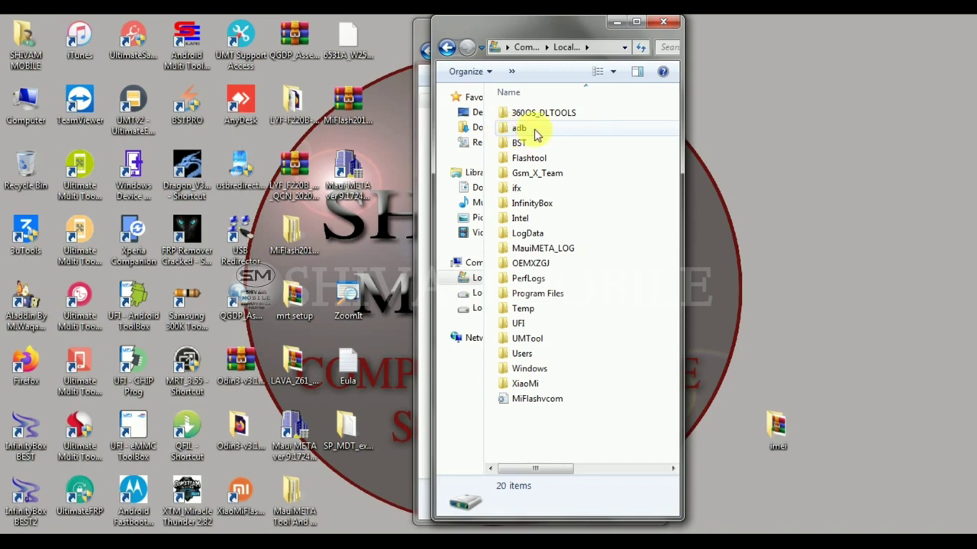
left_click_drag(557, 132, 524, 134)
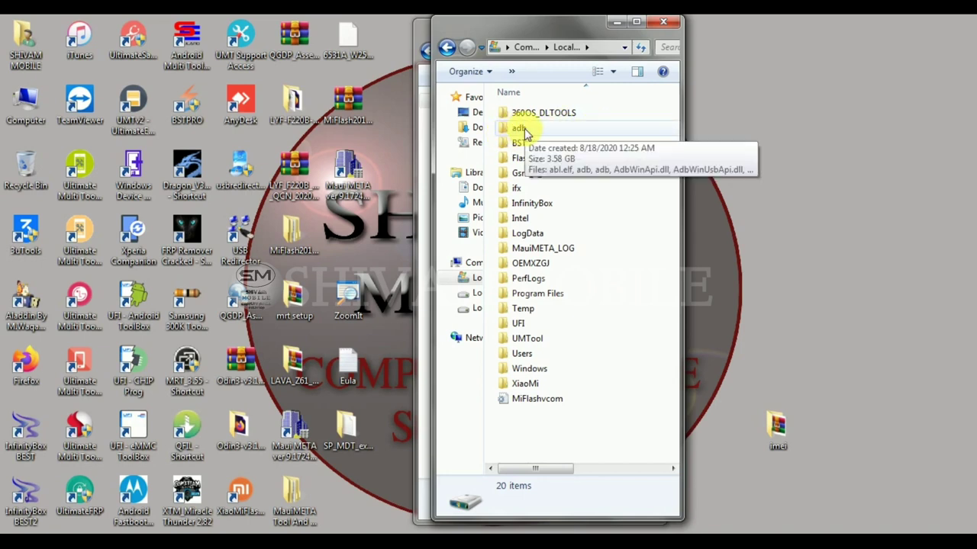
left_click_drag(523, 27, 715, 66)
- Return the firmware folder window to the asus folder
left_click(437, 37)
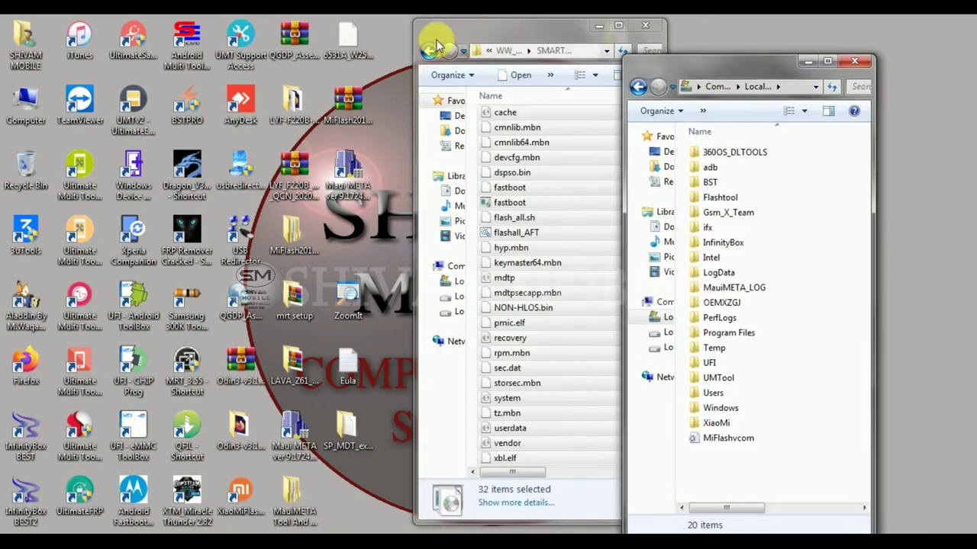
left_click(430, 50)
left_click(429, 49)
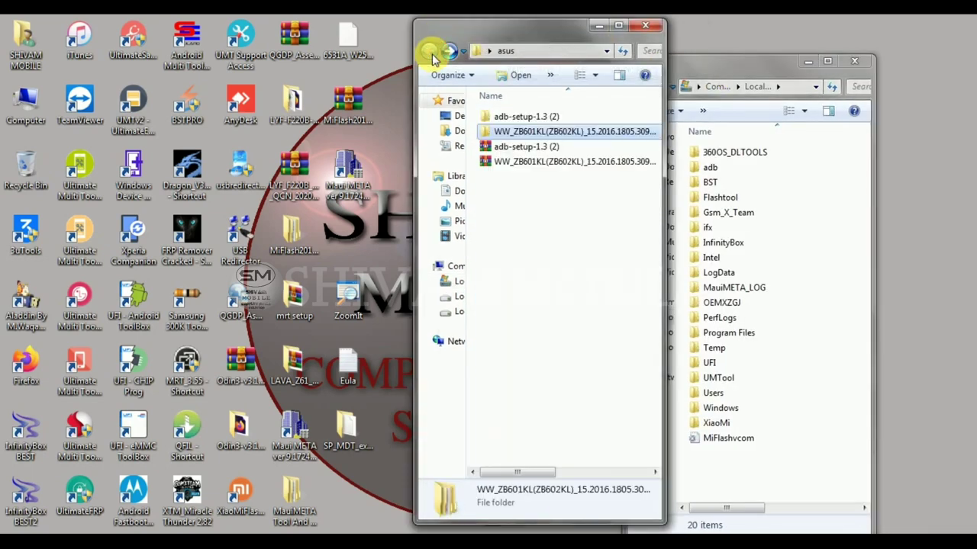
- Open the C: drive's adb folder, look through its files, and place the window beside the asus folder window
double_click(506, 120)
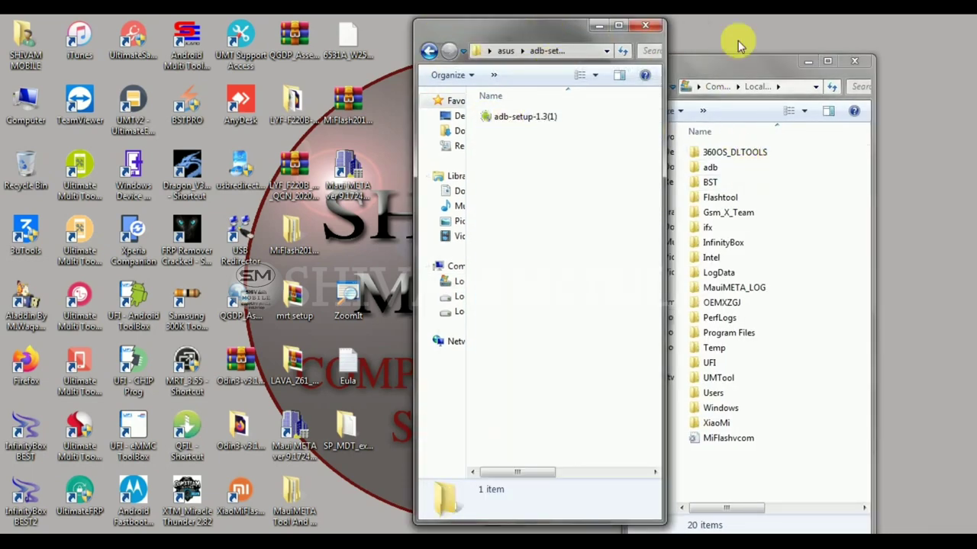
left_click_drag(760, 71, 709, 48)
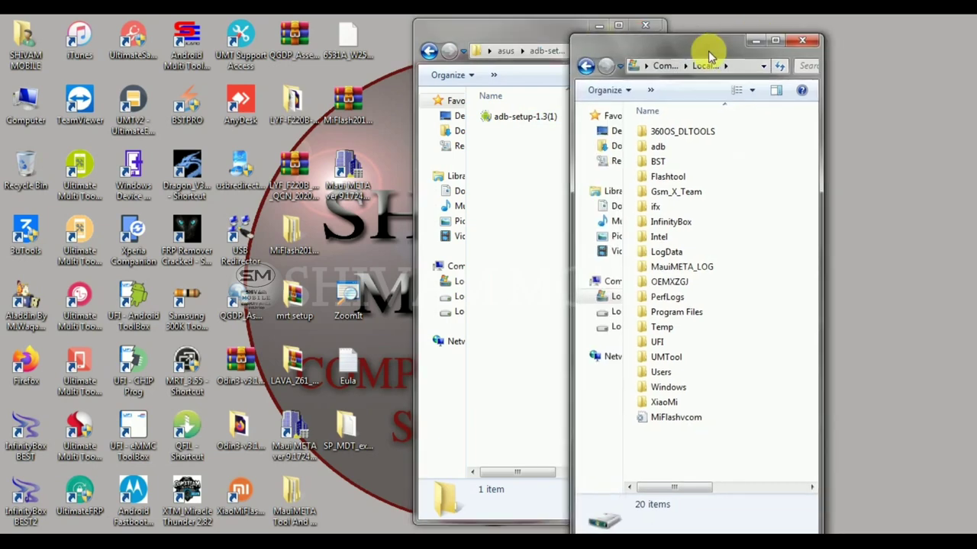
double_click(683, 150)
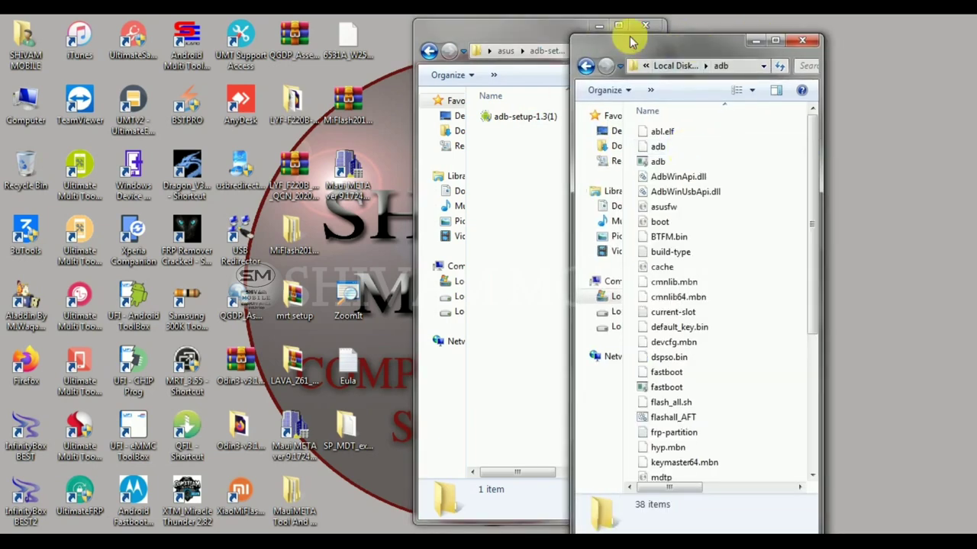
left_click_drag(632, 36, 573, 50)
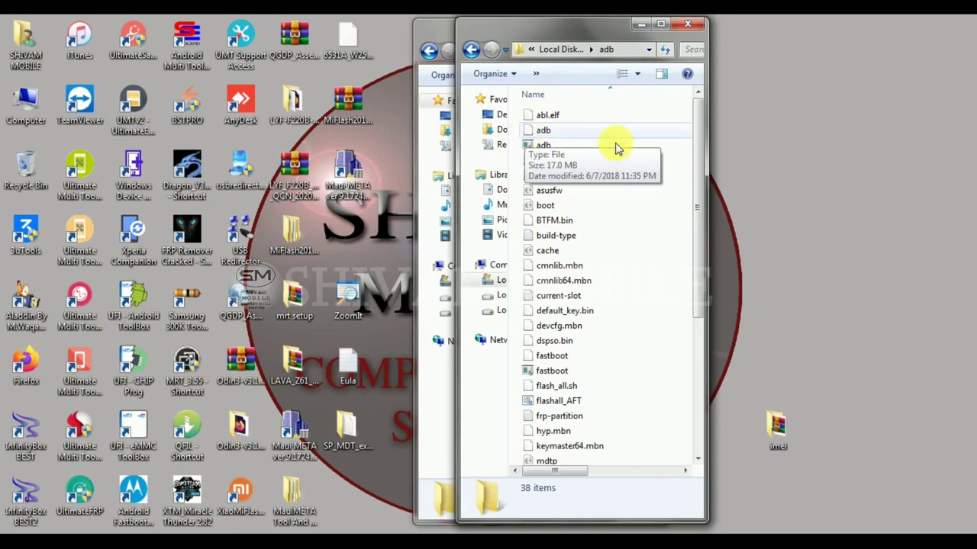
left_click_drag(697, 181, 706, 316)
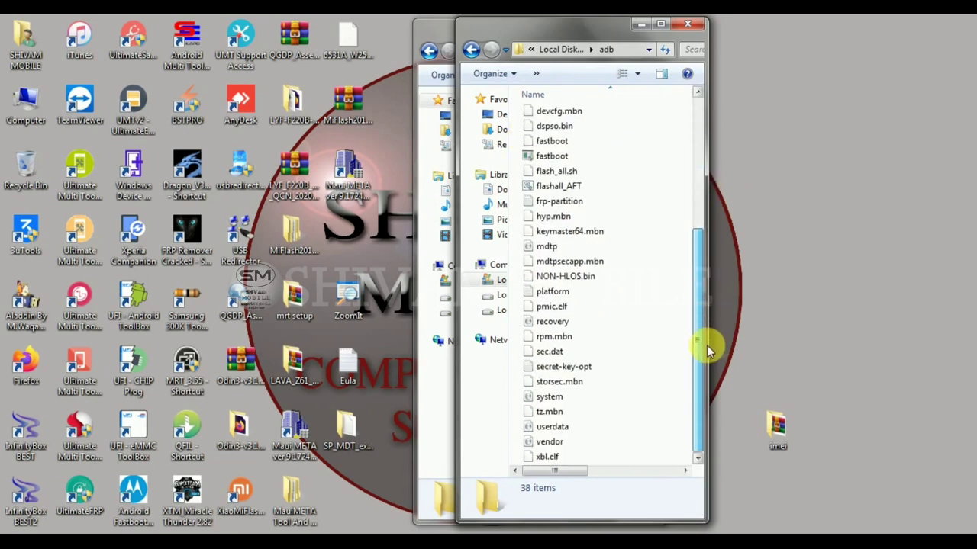
left_click_drag(544, 26, 680, 35)
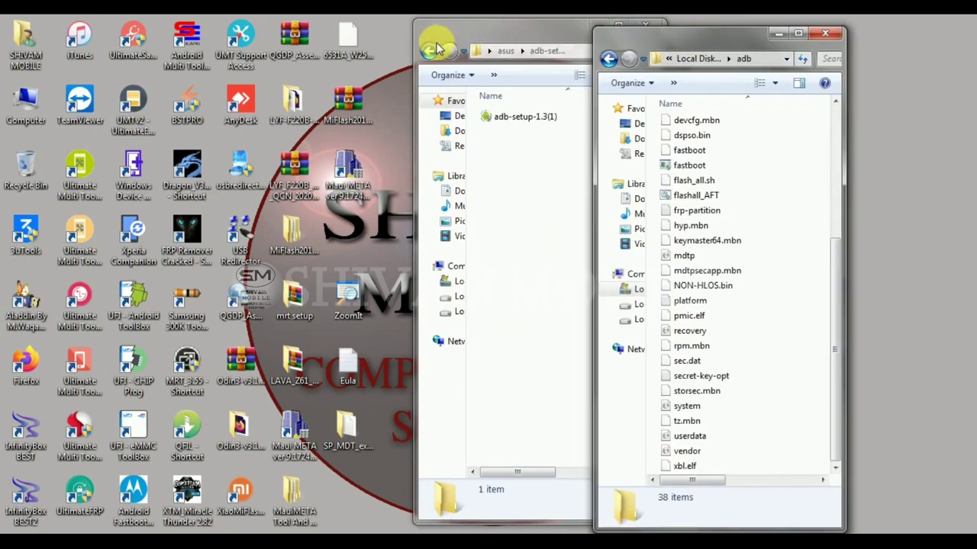
- Open the firmware subfolder within the asus folder's WW_ZB601KL(ZB602KL) folder and select all of its files beside the adb window
left_click(460, 47)
left_click_drag(499, 39, 398, 53)
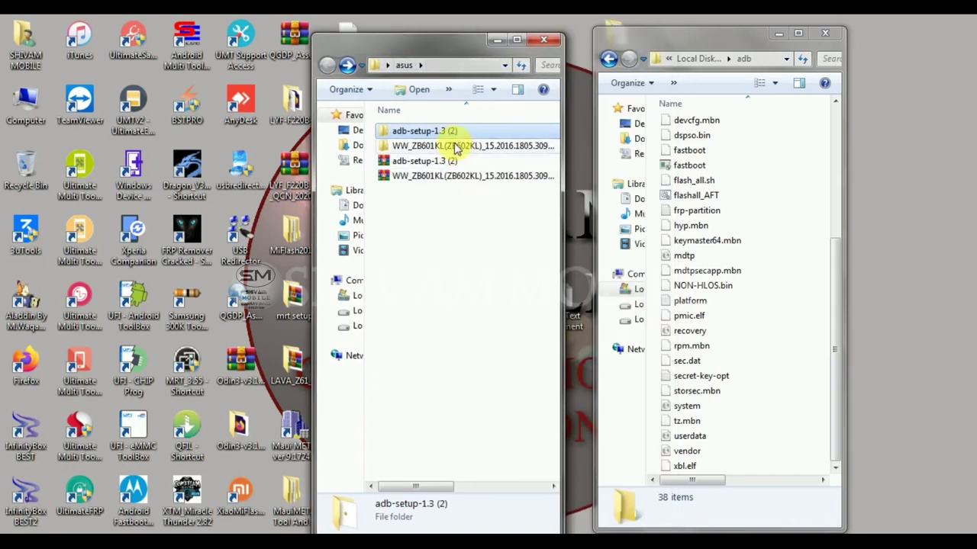
double_click(456, 145)
left_click_drag(375, 131, 514, 485)
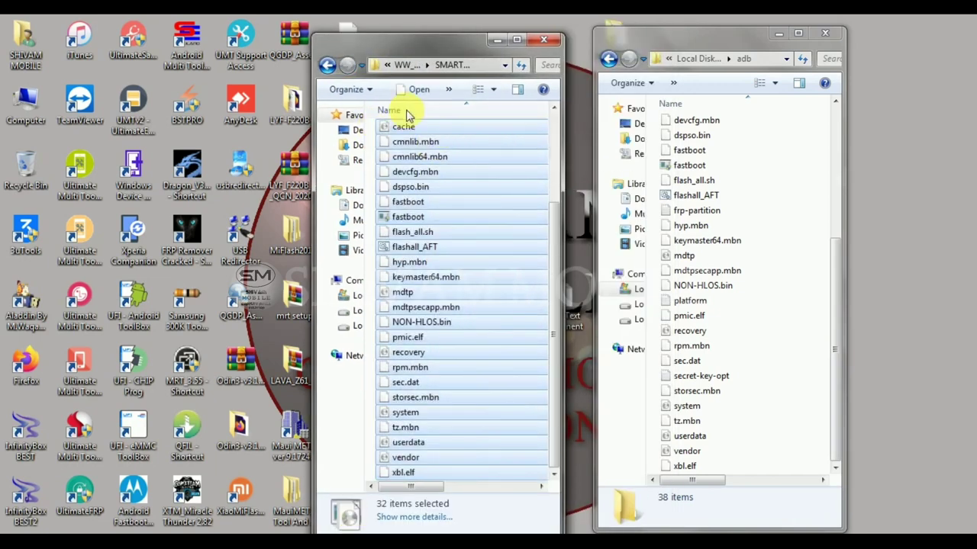
- Move the selected firmware files into the adb folder, keeping both copies of pmic.elf and replacing all the other conflicting files
left_click_drag(439, 353, 770, 432)
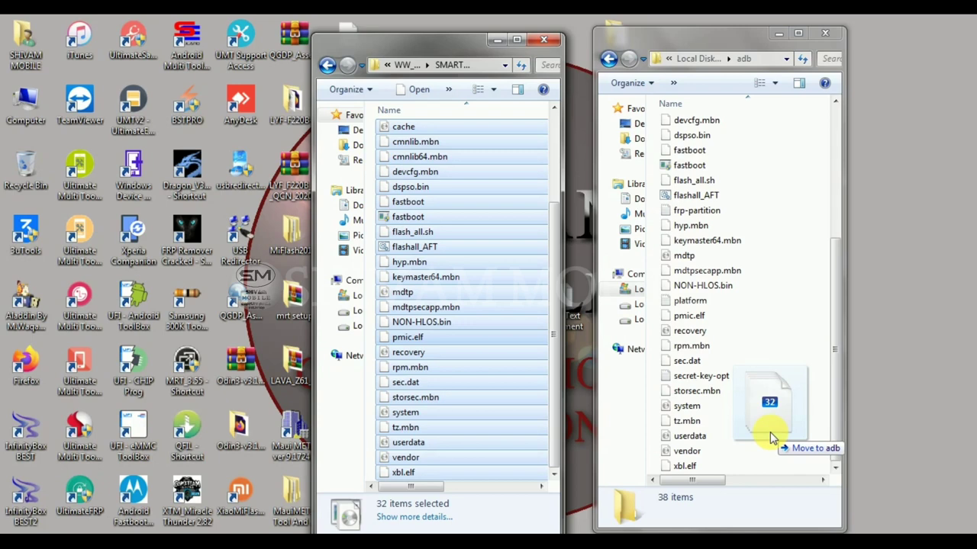
left_click_drag(770, 432, 769, 432)
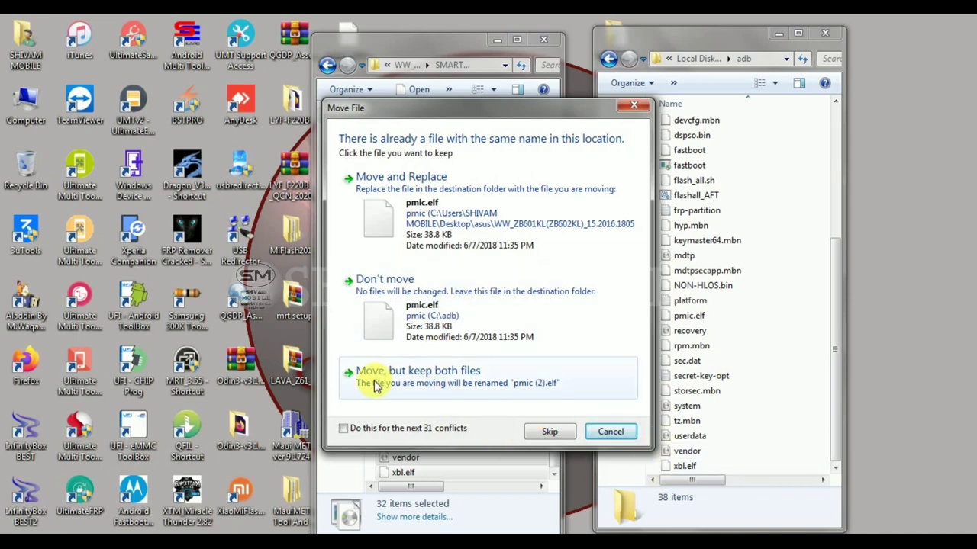
left_click(439, 389)
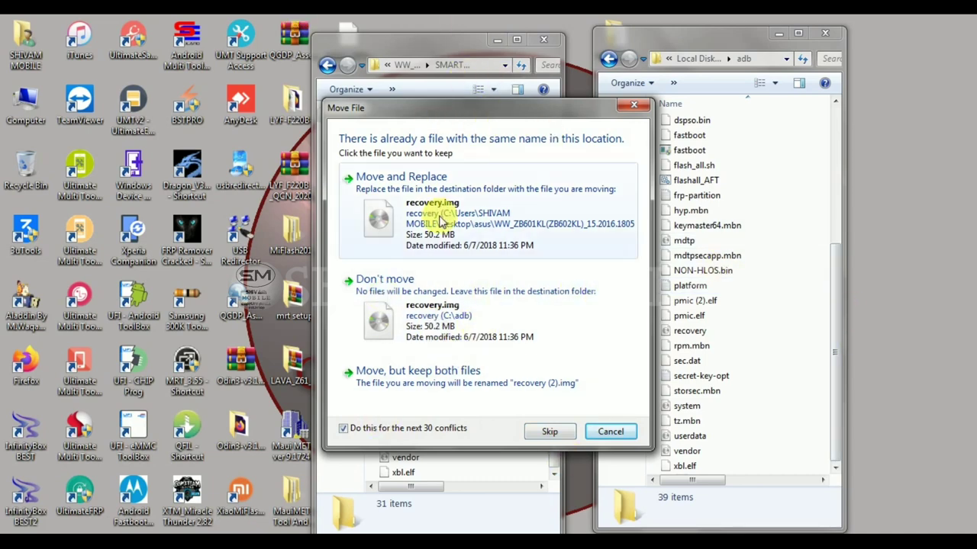
left_click(487, 214)
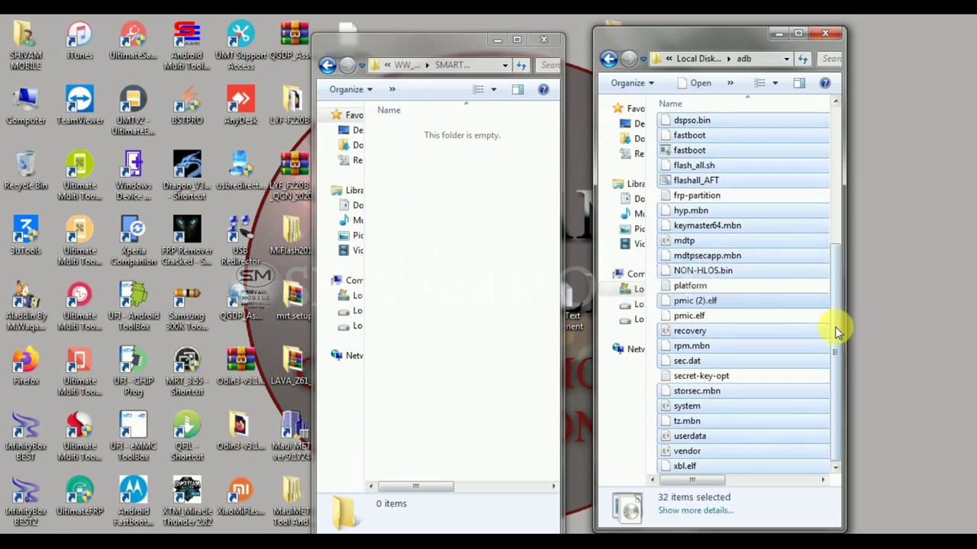
left_click_drag(836, 328, 843, 278)
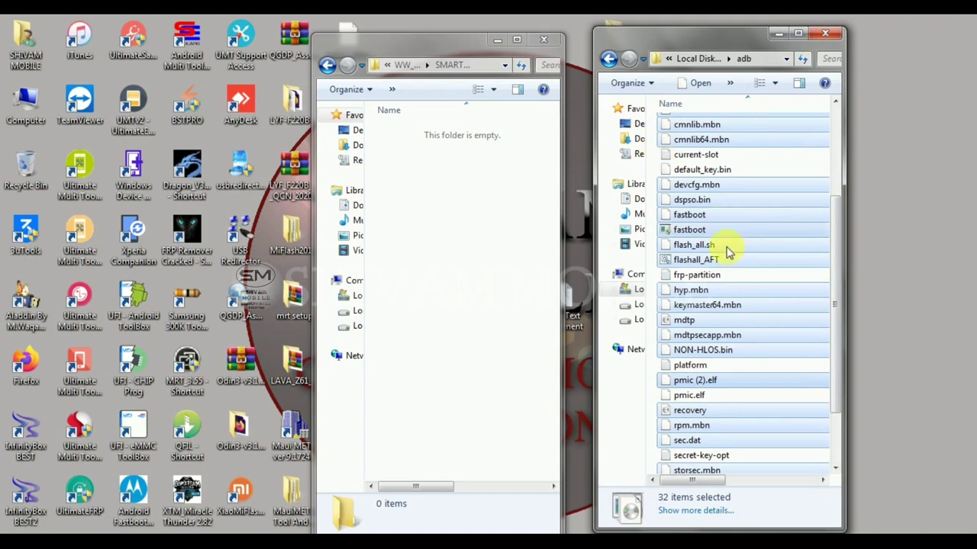
left_click(750, 289)
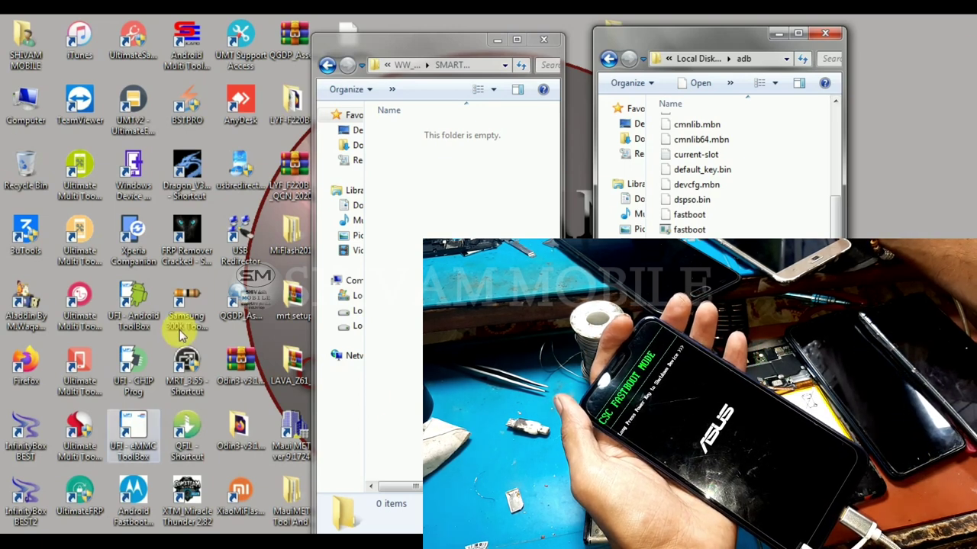
- Open Device Manager from the computer's system properties, expand Android Phone to check the phone's driver, and shift the window aside
right_click(23, 107)
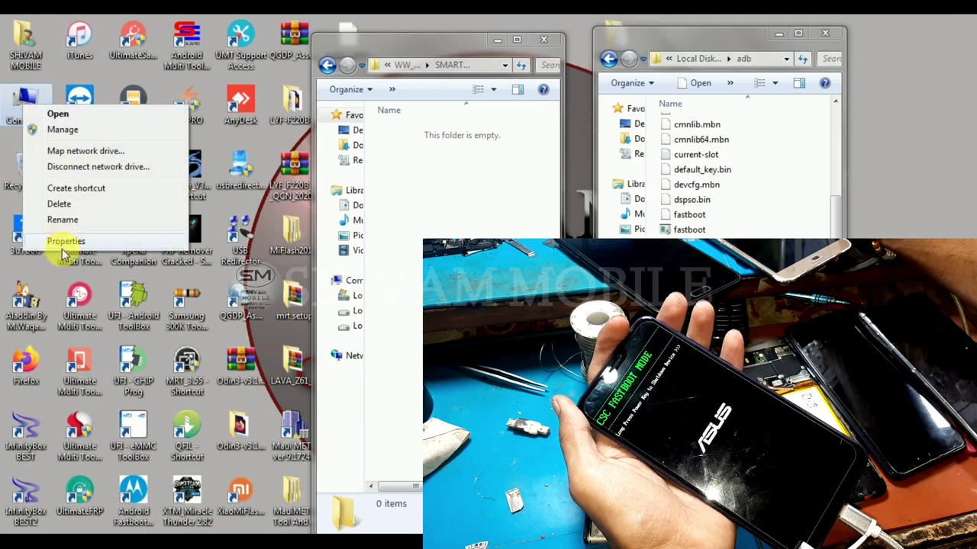
left_click(64, 241)
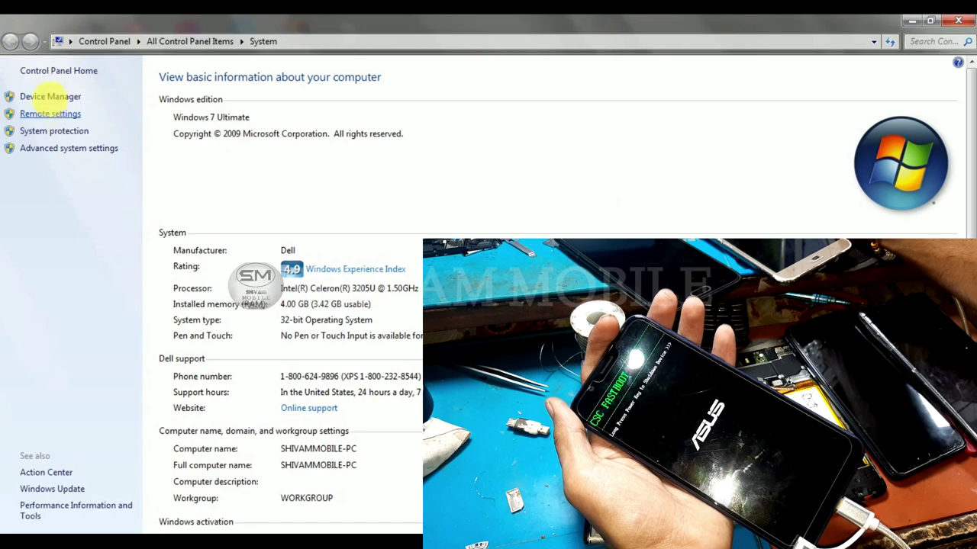
left_click(957, 23)
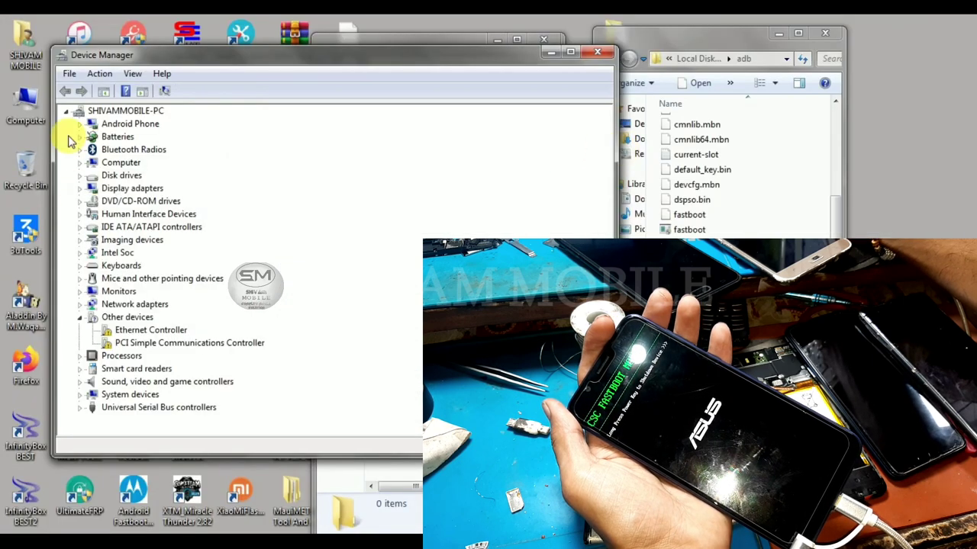
left_click(79, 124)
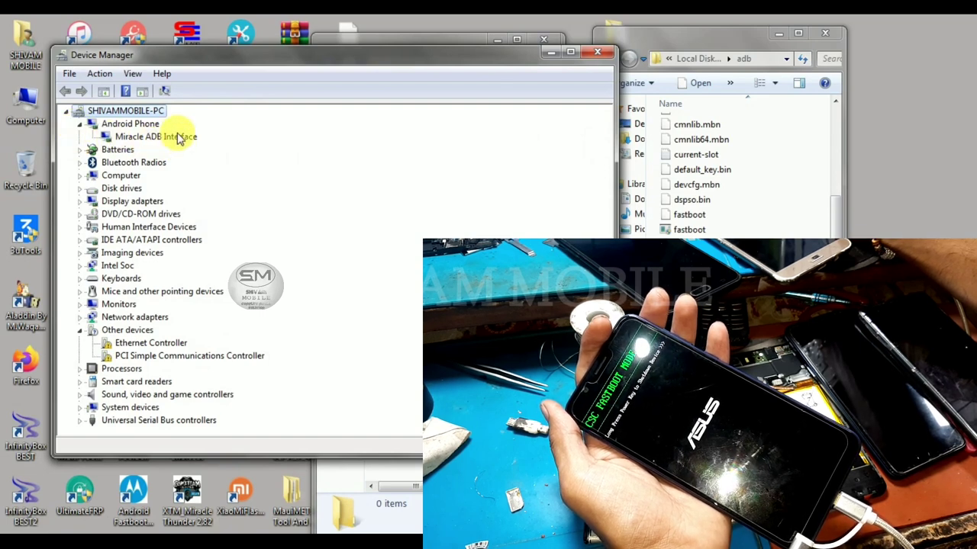
left_click_drag(506, 53, 268, 68)
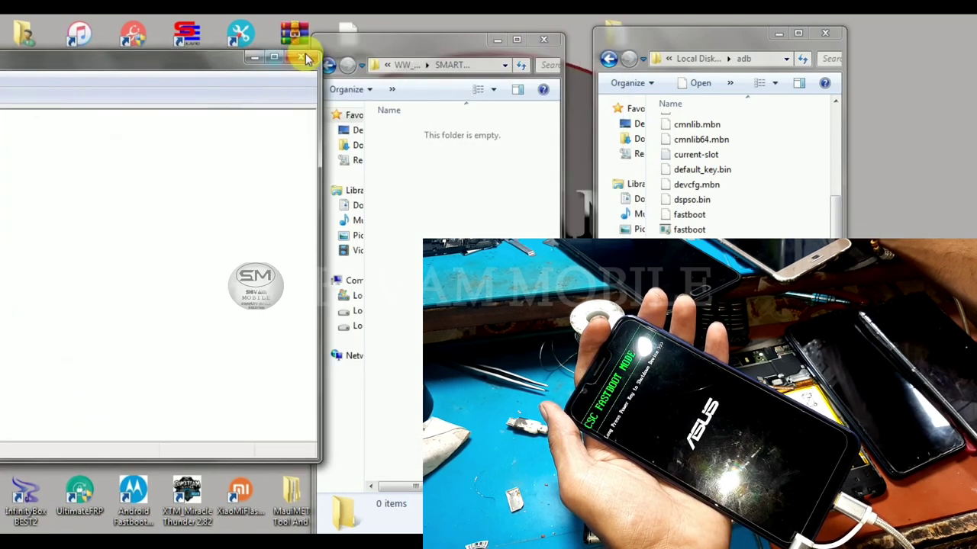
- Close the emptied firmware folder window, locate the flashall_AFT script in the adb folder, and bring up its run-as-administrator option
left_click_drag(451, 54, 460, 61)
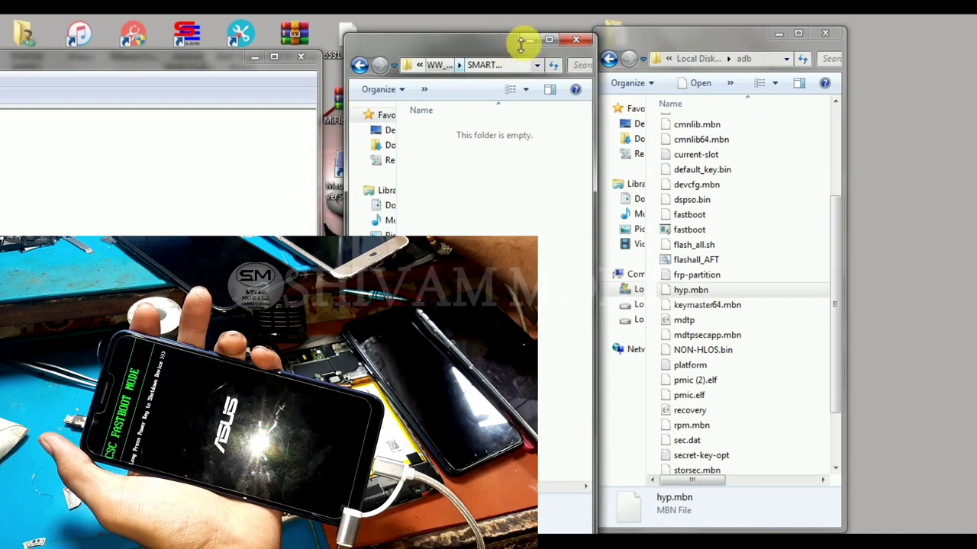
left_click(575, 39)
scroll(831, 138, "up", 3)
scroll(831, 138, "up", 1)
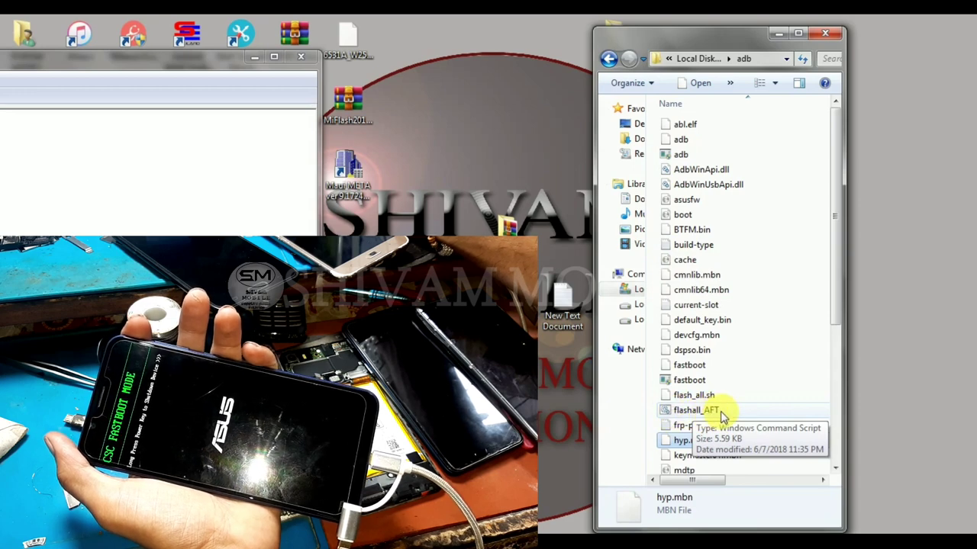
left_click(712, 410)
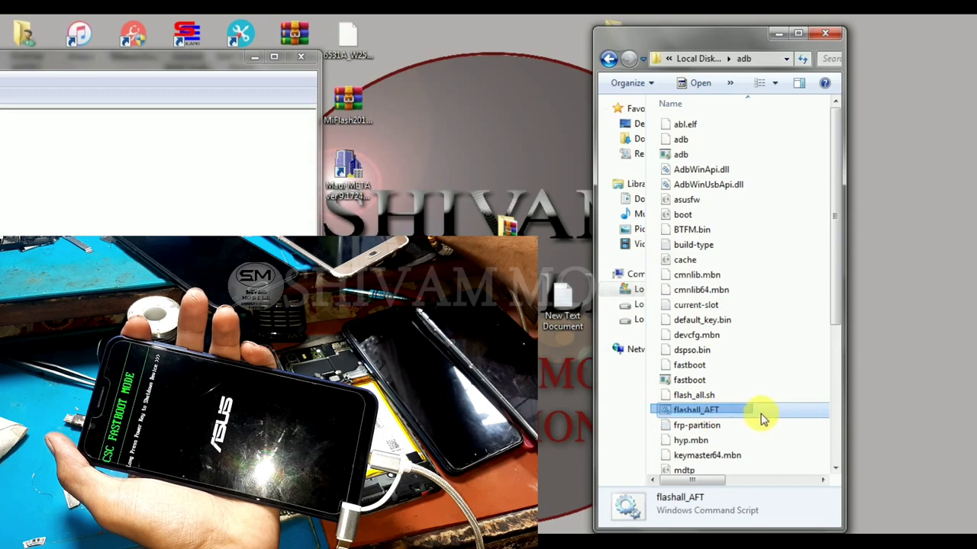
scroll(824, 416, "right", 3)
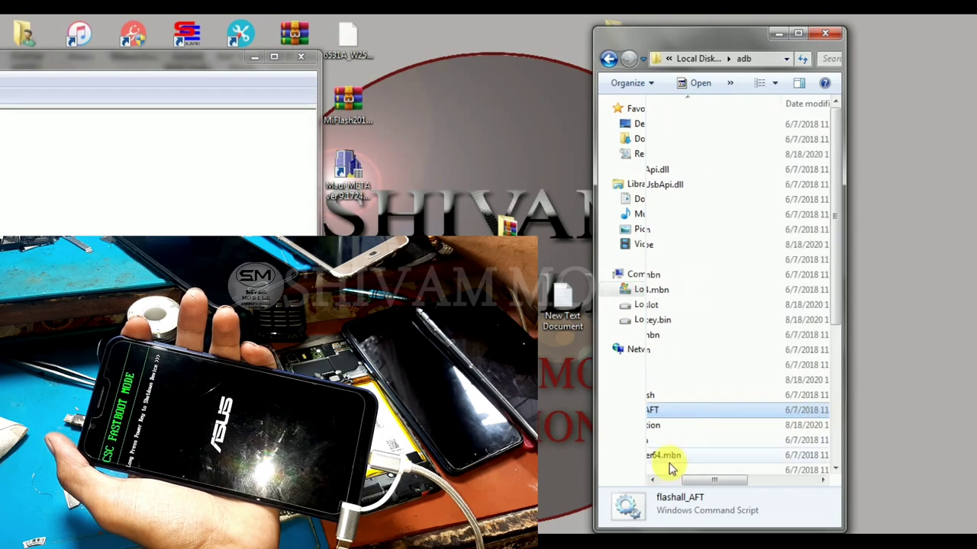
left_click_drag(706, 484, 682, 482)
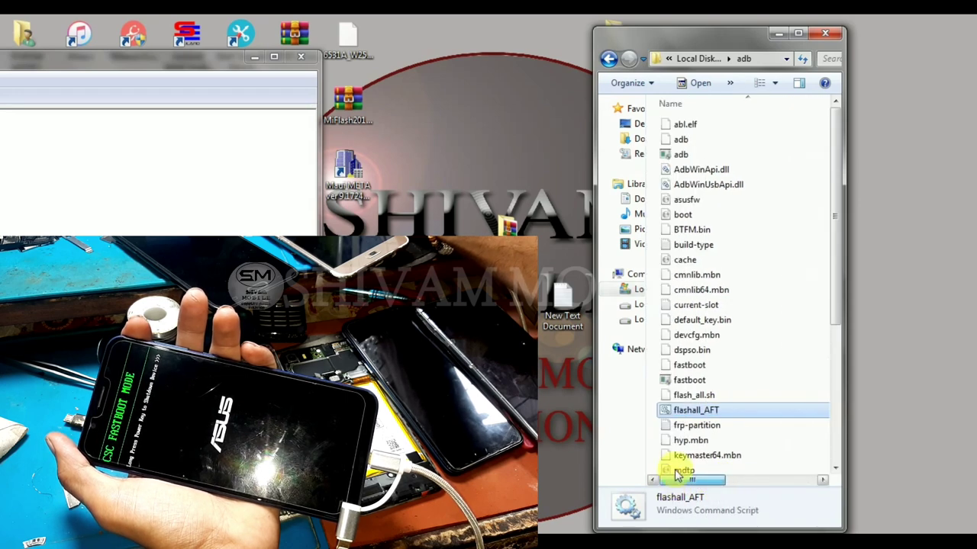
right_click(701, 411)
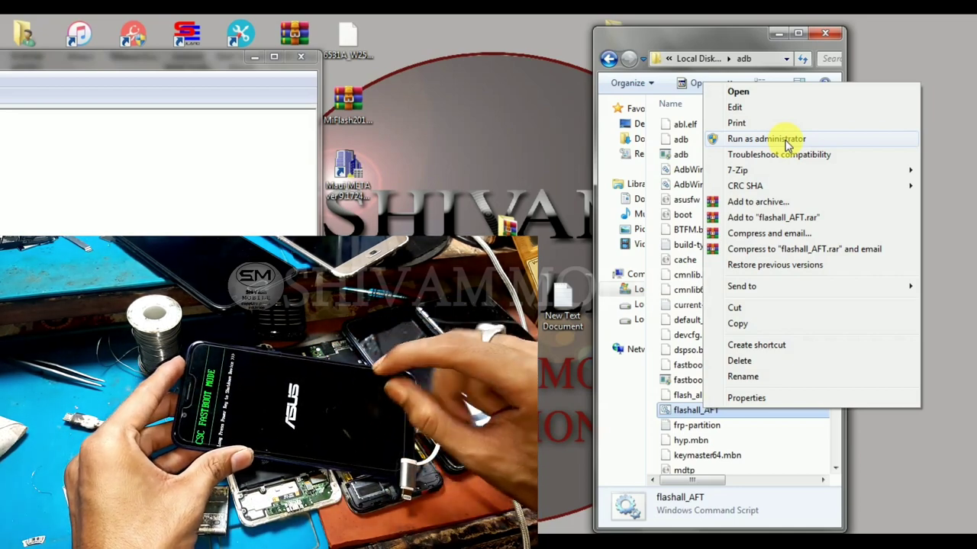
left_click(940, 21)
- Close the adb folder and Device Manager windows and bring up the desktop's options
left_click(825, 33)
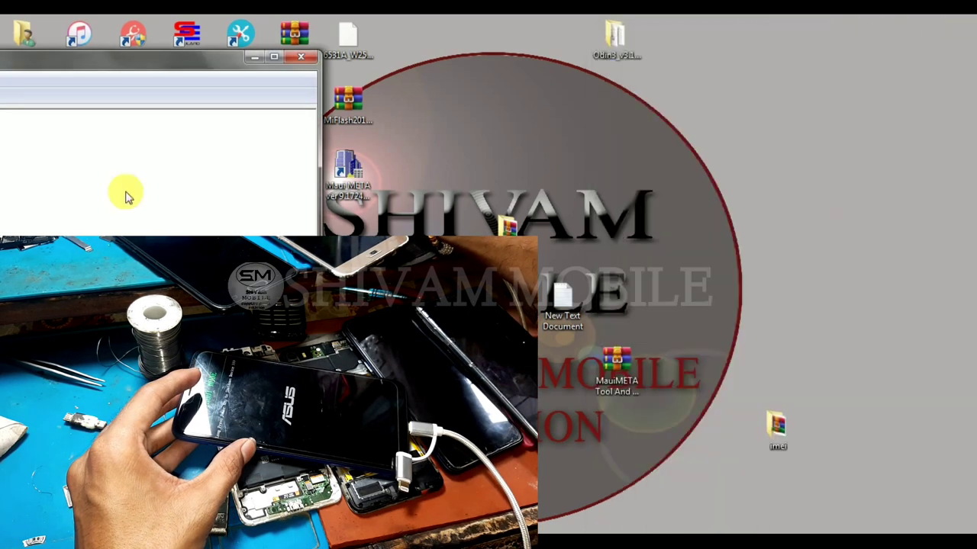
left_click_drag(314, 103, 183, 84)
left_click(153, 60)
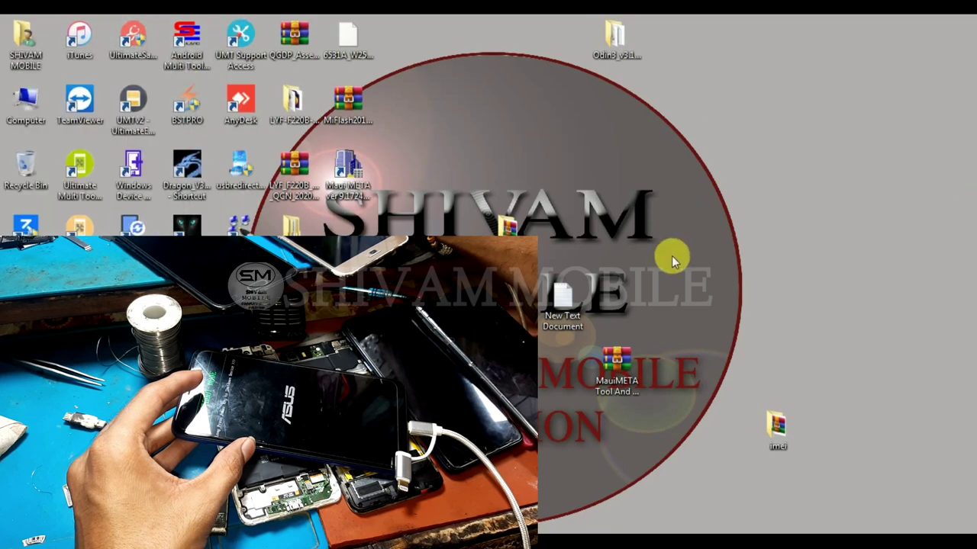
right_click(796, 164)
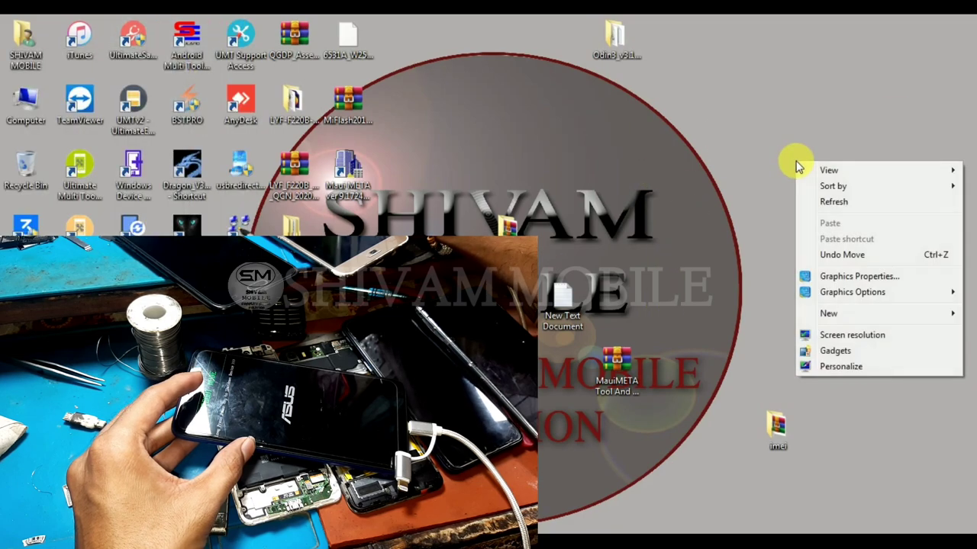